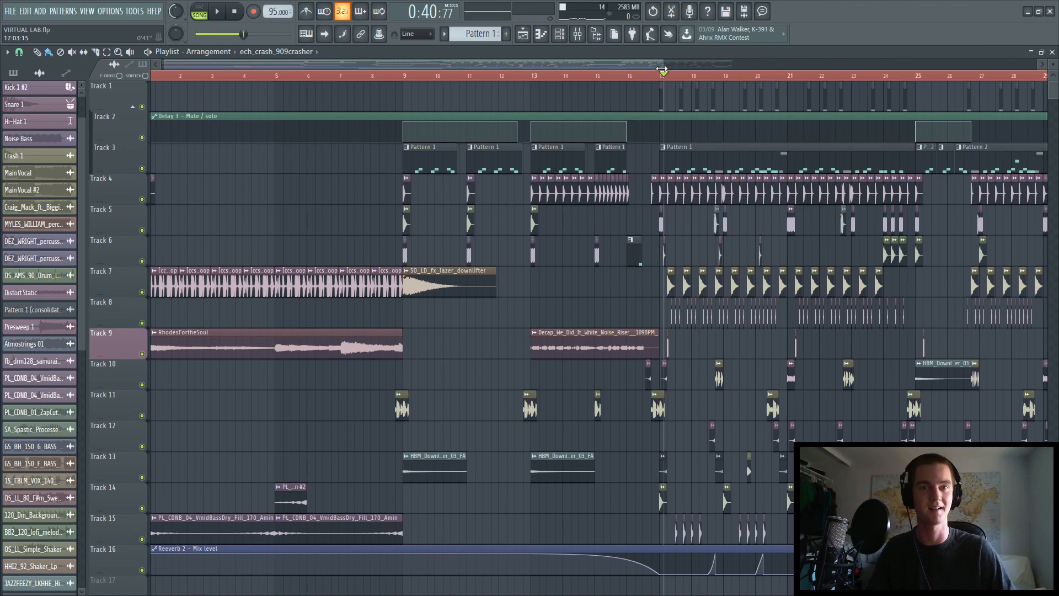
# Play the arrangement from bar 17 to preview the drop, and stop playback.
pyautogui.moveTo(663, 83); pyautogui.dragTo(662, 81)
pyautogui.press('space')
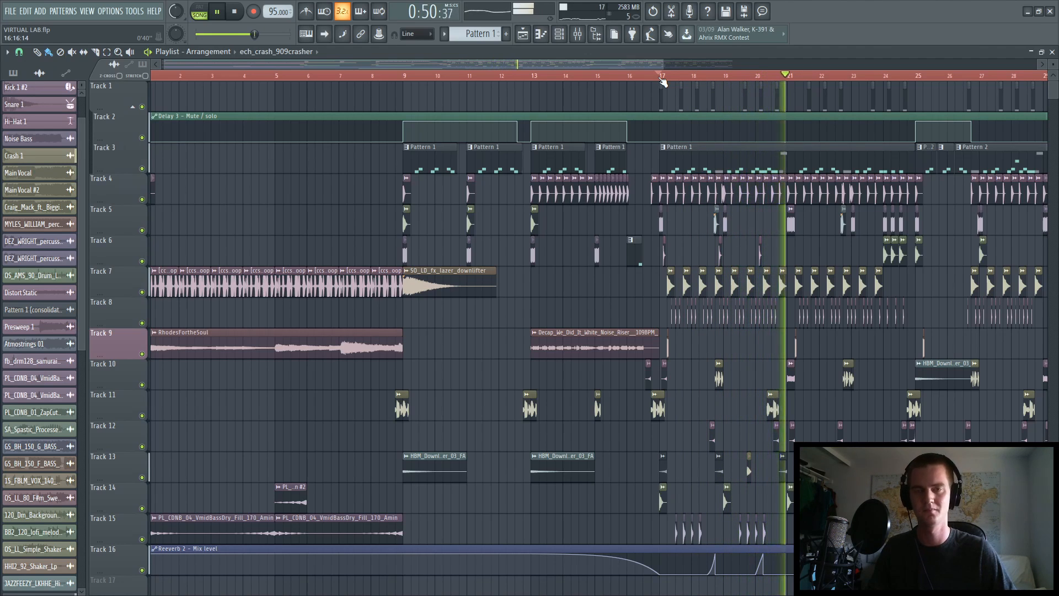
pyautogui.press('space')
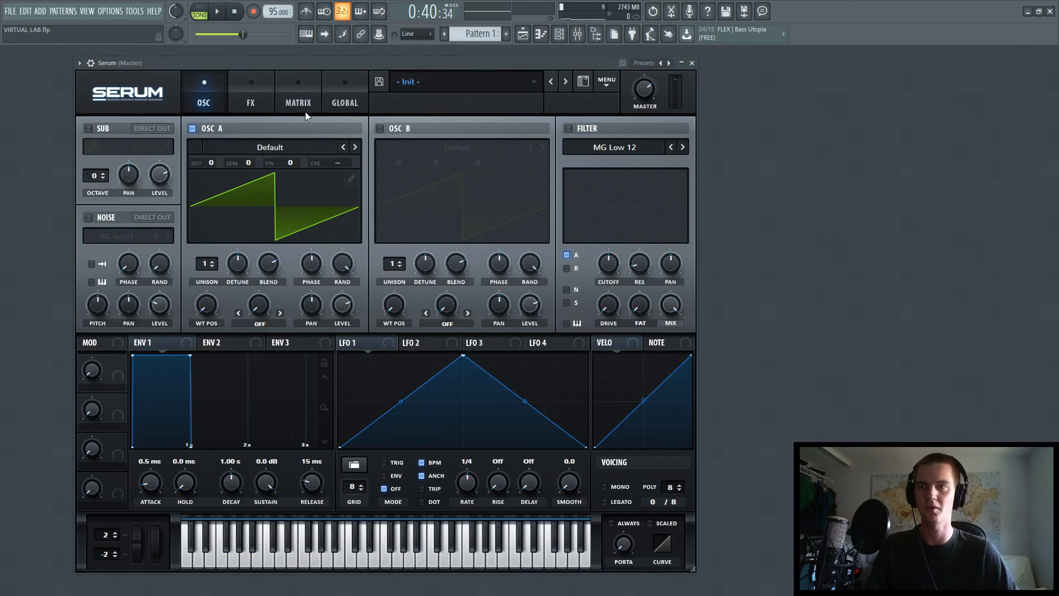
# Load the Basic Shapes wavetable into oscillator A and set its wavetable position to 4.
pyautogui.click(273, 146)
pyautogui.moveTo(237, 162)
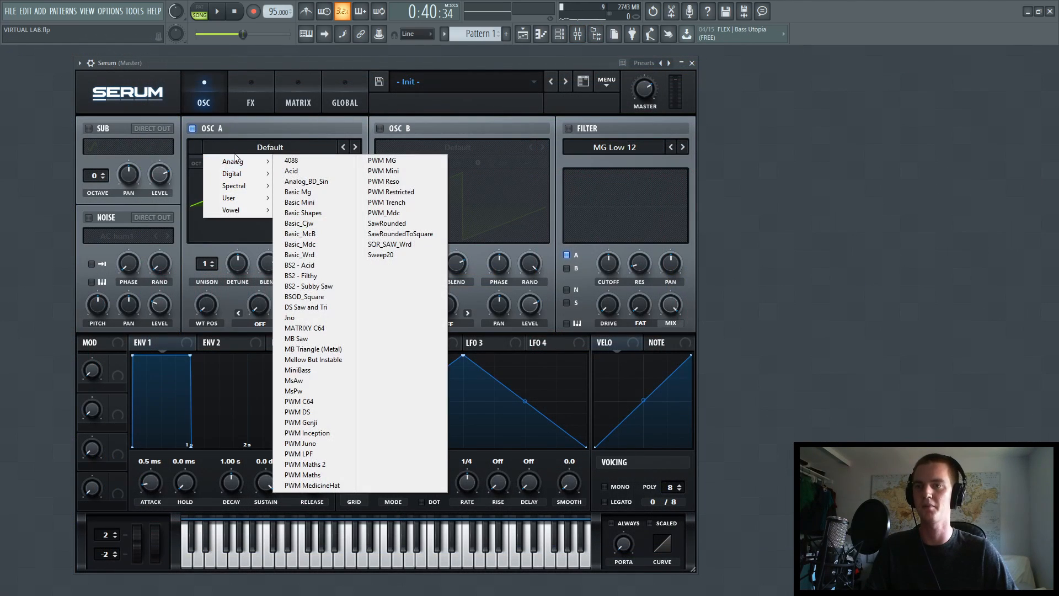
pyautogui.click(308, 213)
pyautogui.moveTo(206, 305); pyautogui.dragTo(219, 261)
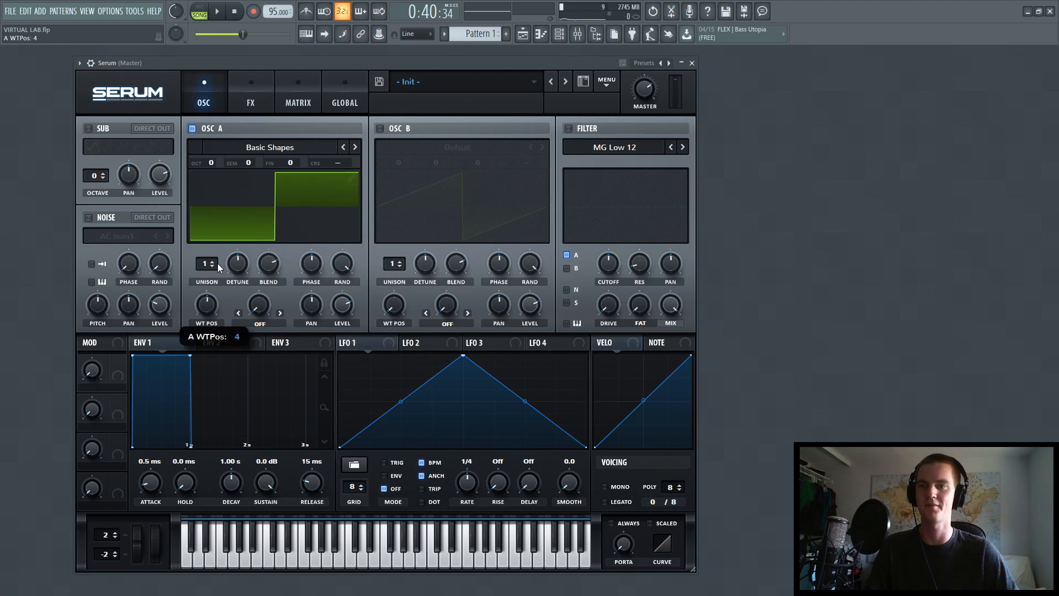
# Enable oscillator B with the Anti-Stasis wavetable, its level at 0% and its octave at +1.
pyautogui.click(380, 128)
pyautogui.click(442, 148)
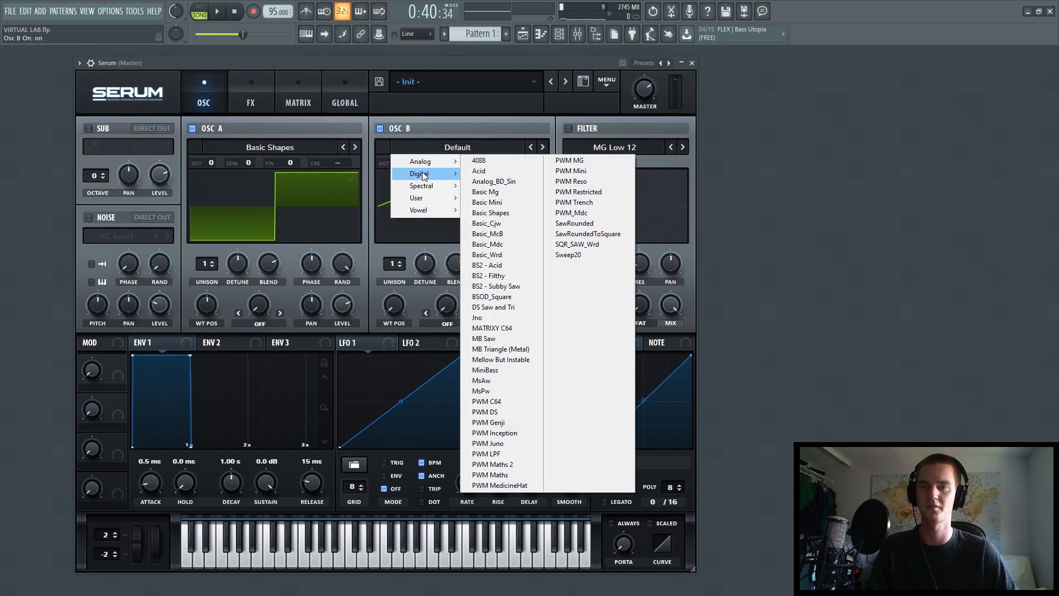
pyautogui.moveTo(422, 174)
pyautogui.click(488, 172)
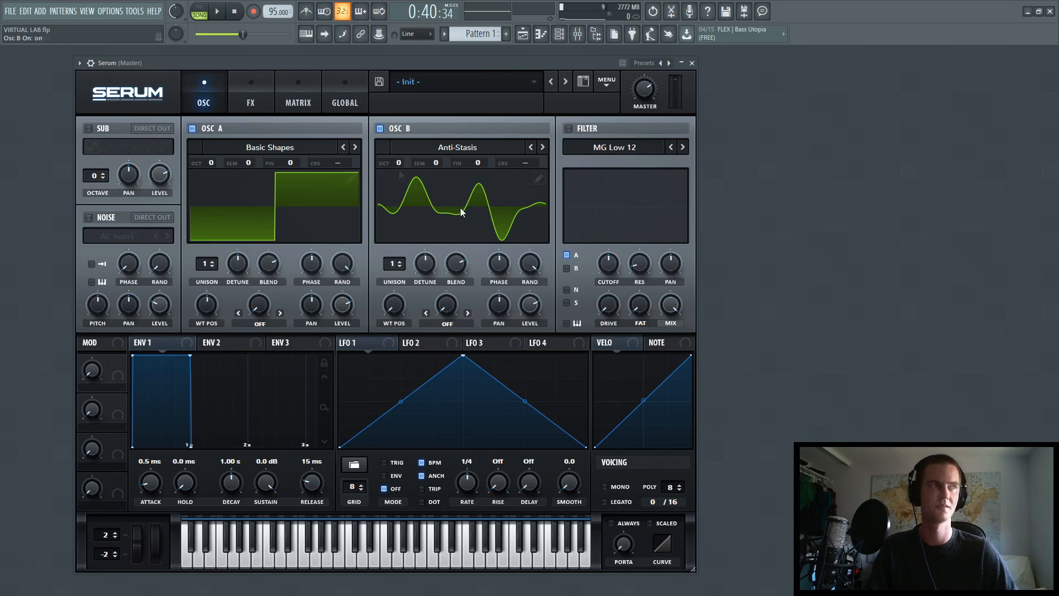
pyautogui.moveTo(530, 305); pyautogui.dragTo(528, 313)
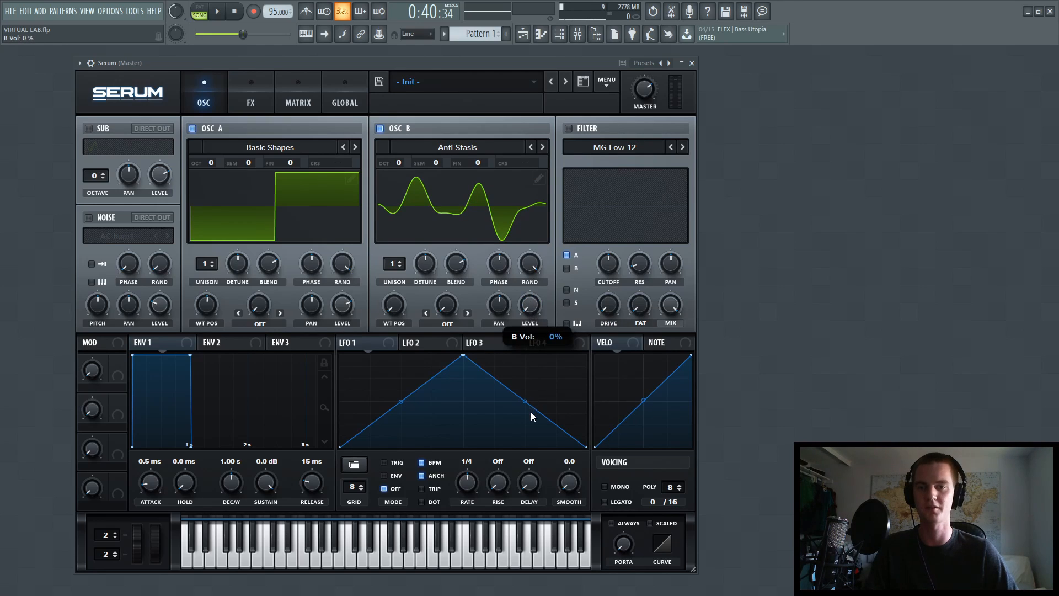
pyautogui.moveTo(396, 162); pyautogui.dragTo(398, 155)
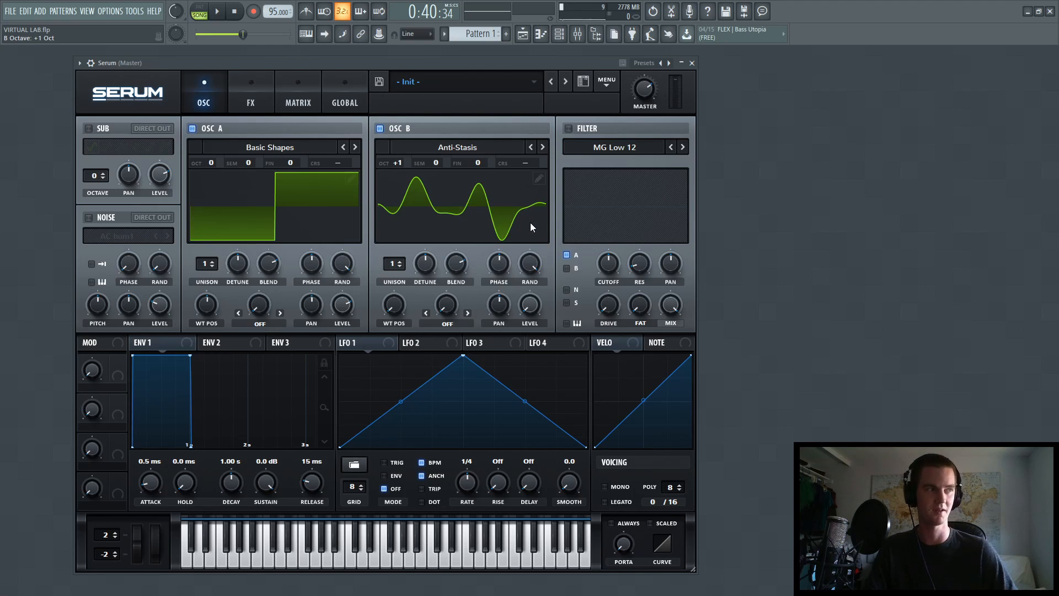
# Shape LFO 1 with its peak at the first grid division and a concave decay, in envelope mode.
pyautogui.moveTo(465, 357); pyautogui.dragTo(370, 313)
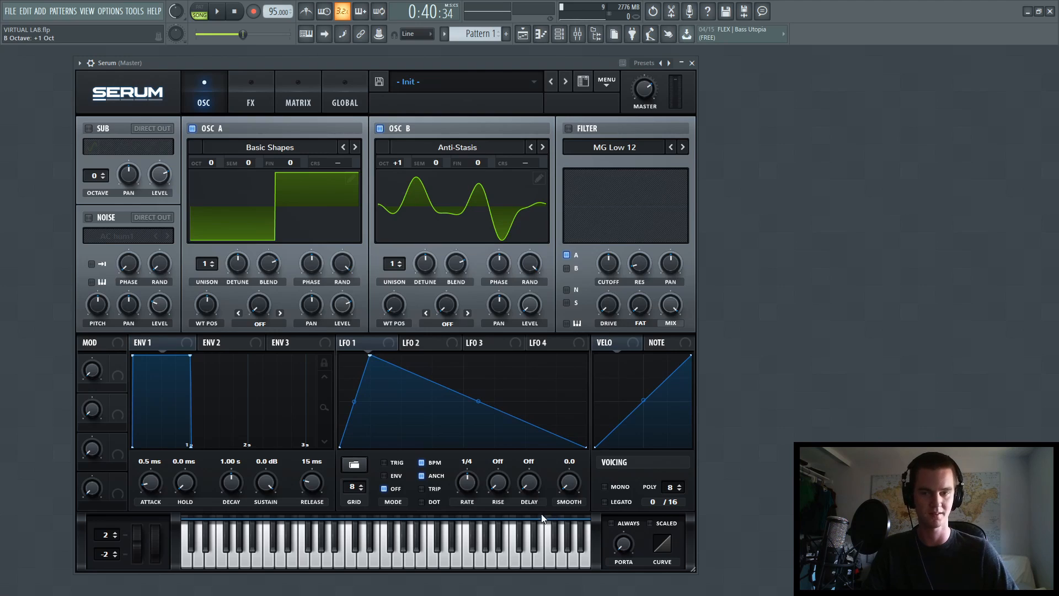
pyautogui.moveTo(479, 411); pyautogui.dragTo(475, 408)
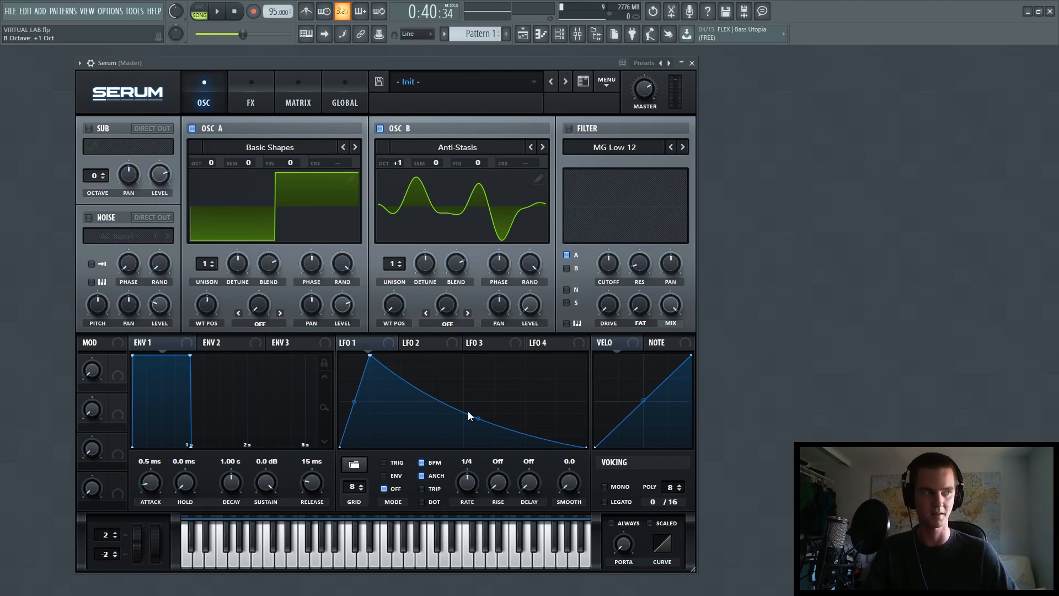
pyautogui.click(391, 478)
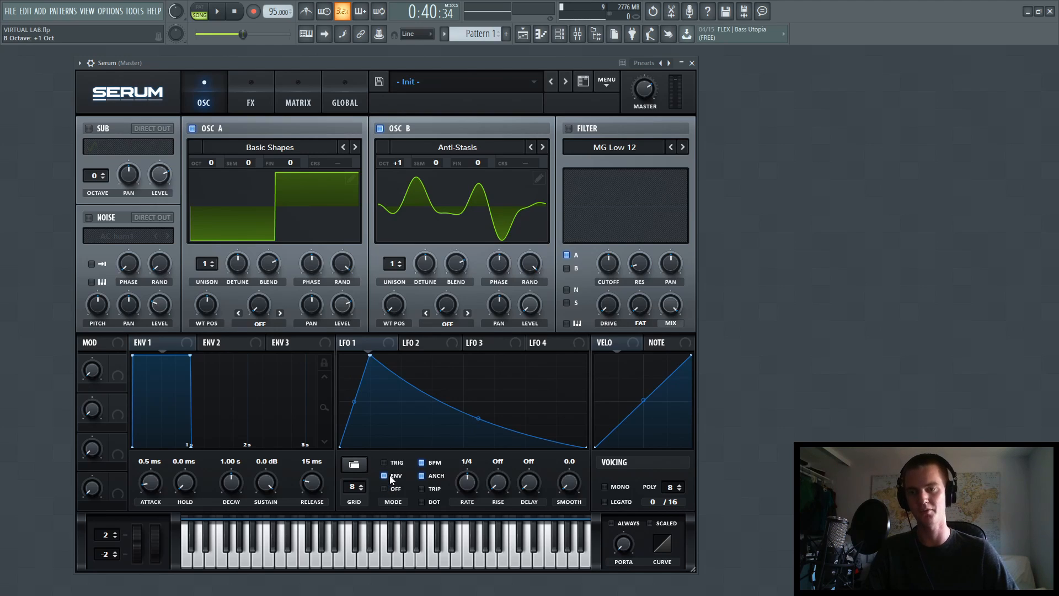
# Set oscillator A's warp to FM (from B) at 44%, lower its level to 0%, and modulate both warp and level with LFO 1.
pyautogui.click(258, 325)
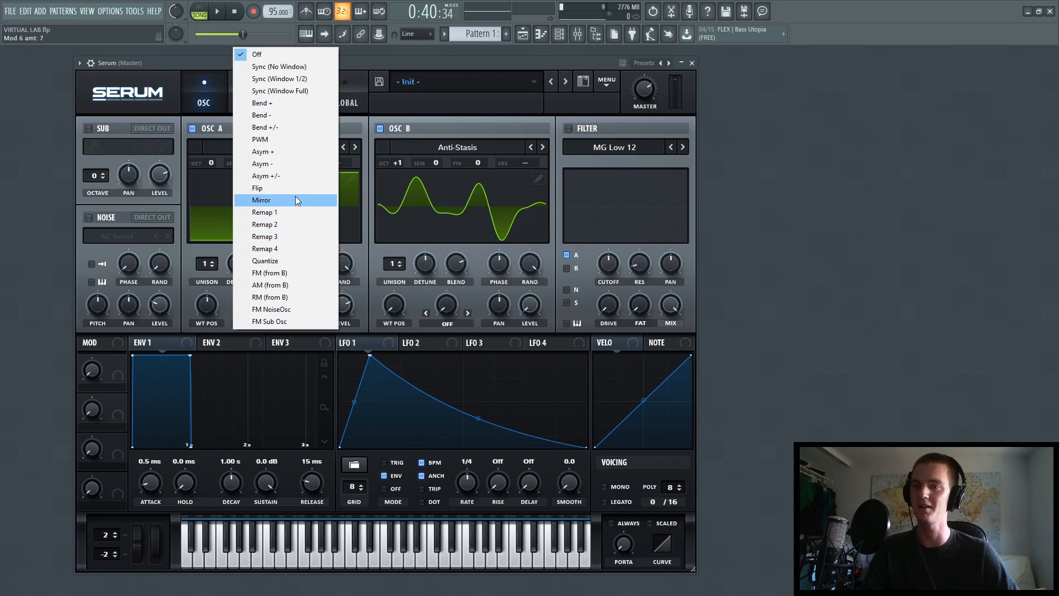
pyautogui.click(283, 272)
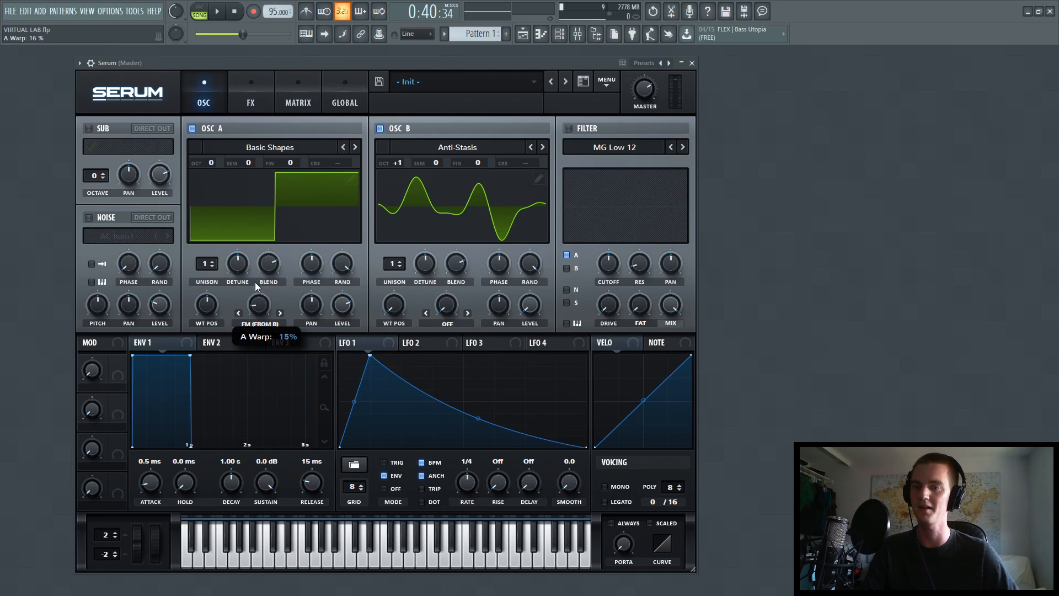
pyautogui.moveTo(255, 273); pyautogui.dragTo(261, 258)
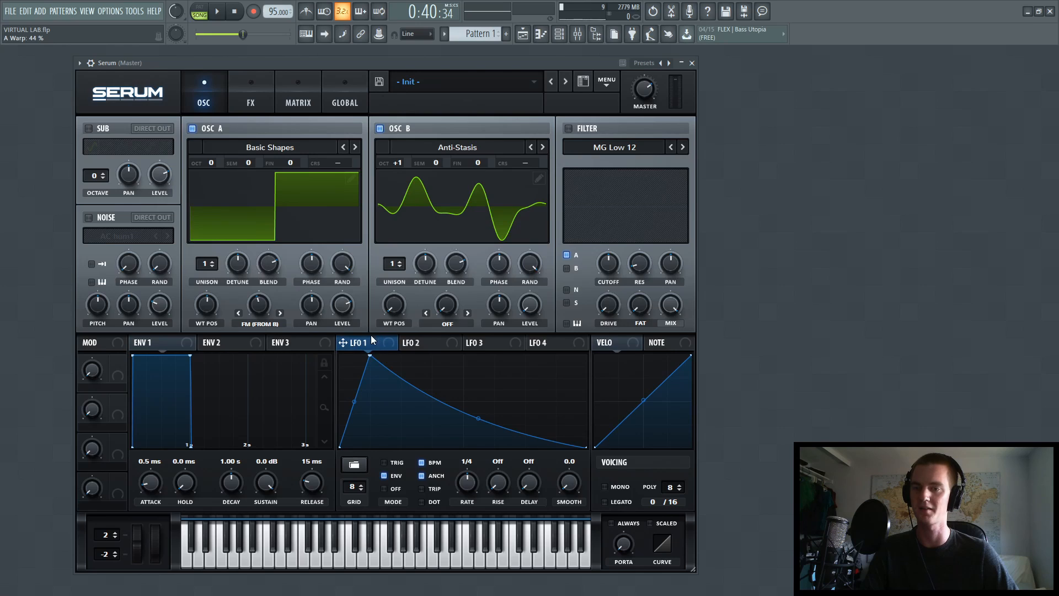
pyautogui.moveTo(260, 304); pyautogui.dragTo(242, 317)
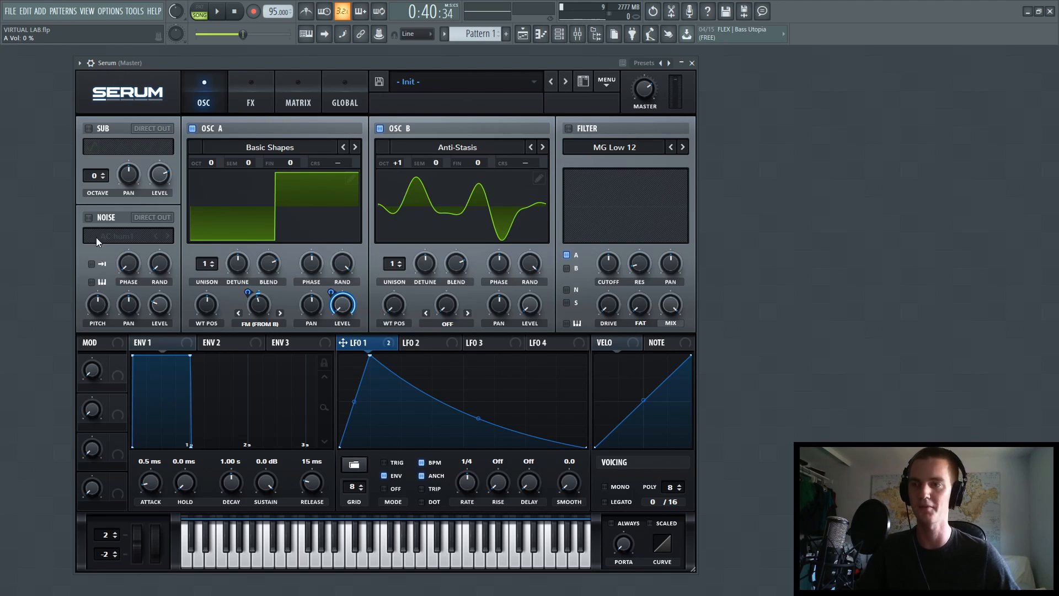
# Enable the Air Can 1 noise with direct output, lower its level to 0%, and modulate that level with LFO 1.
pyautogui.click(110, 218)
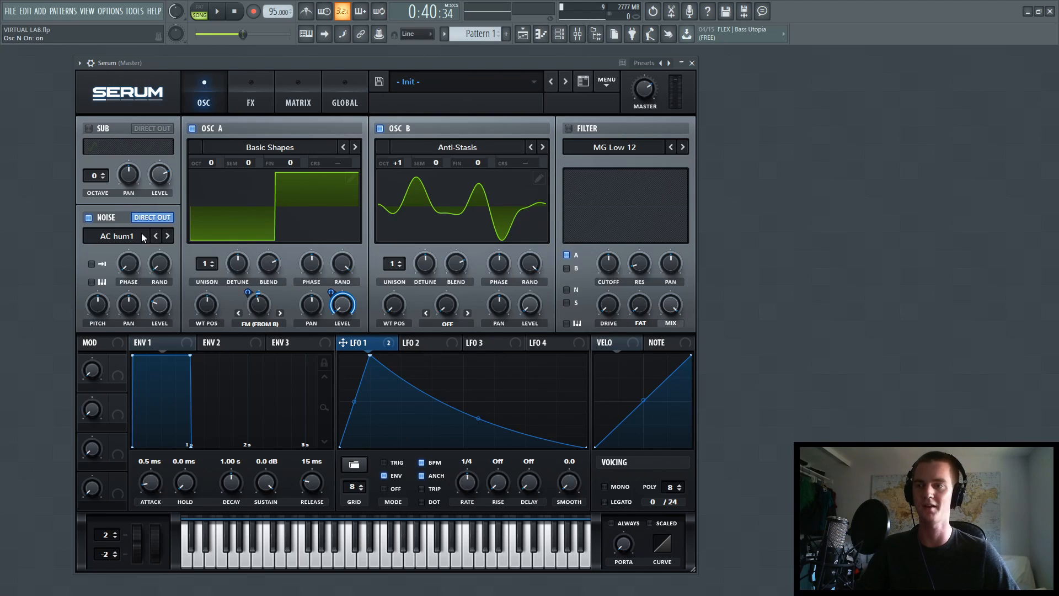
pyautogui.click(168, 237)
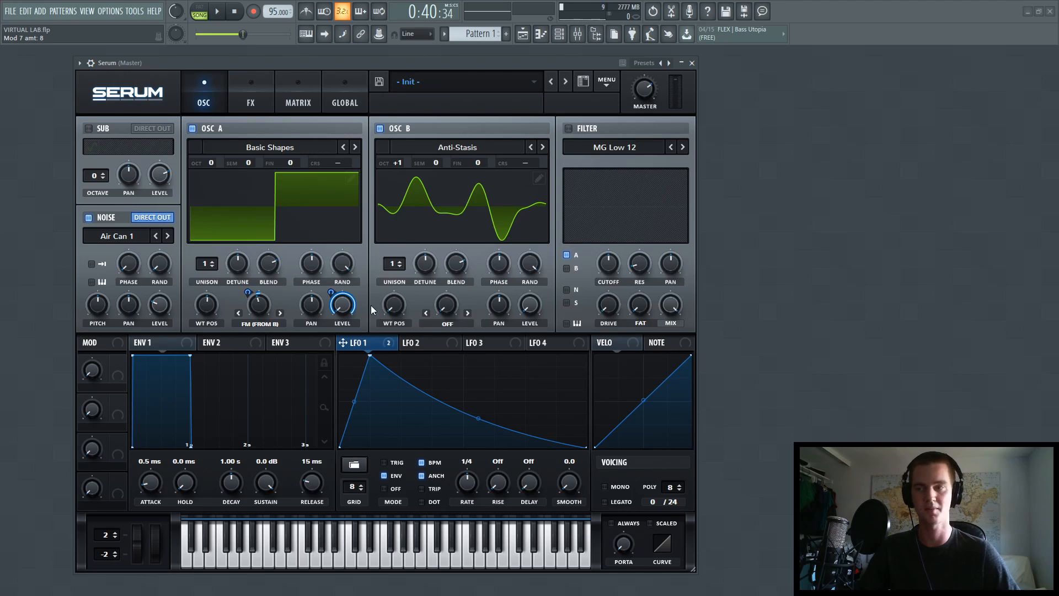
pyautogui.moveTo(161, 296); pyautogui.dragTo(144, 338)
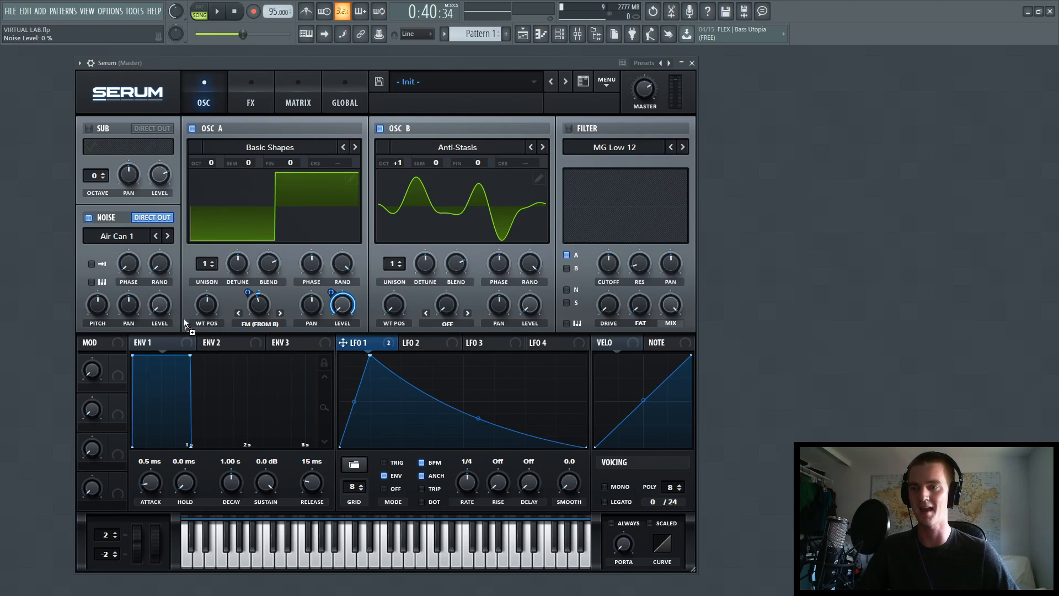
pyautogui.moveTo(147, 298); pyautogui.dragTo(139, 340)
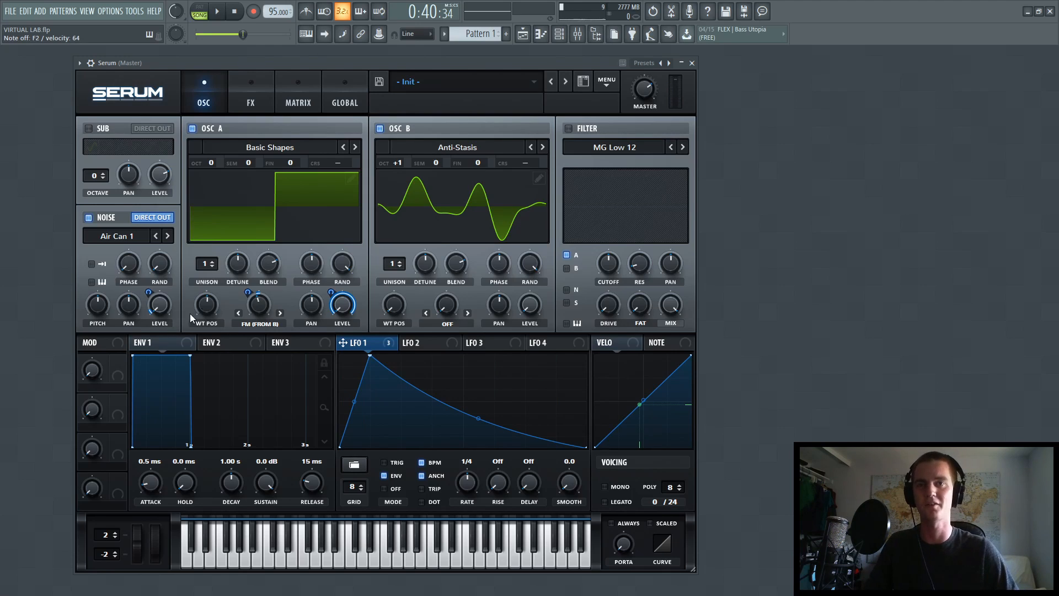
# Enable the MG Low 12 filter with resonance 20% and cutoff 8 Hz, and modulate the cutoff with LFO 1.
pyautogui.click(569, 128)
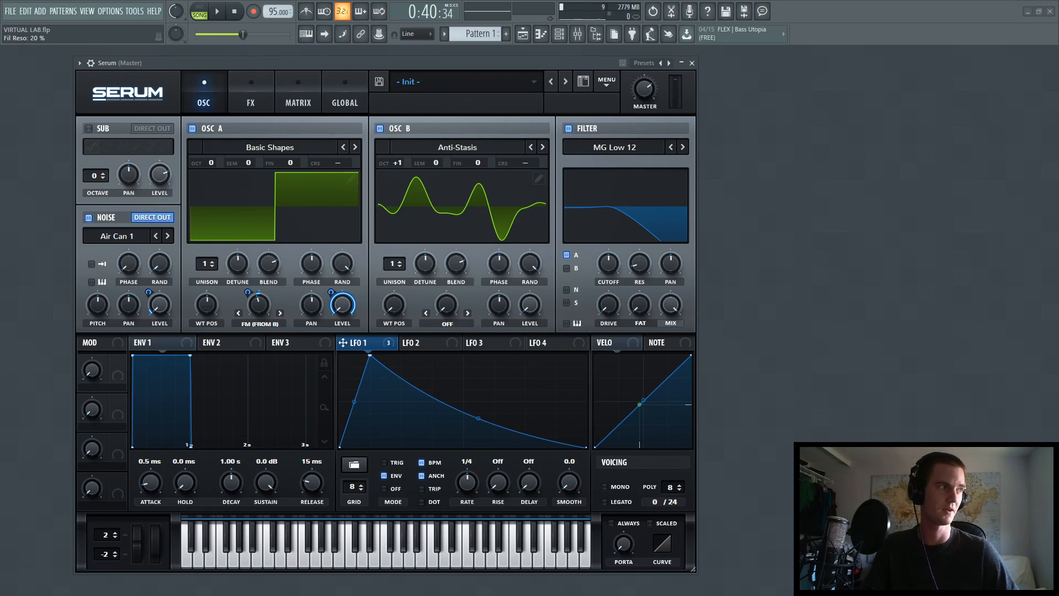
pyautogui.moveTo(638, 258)
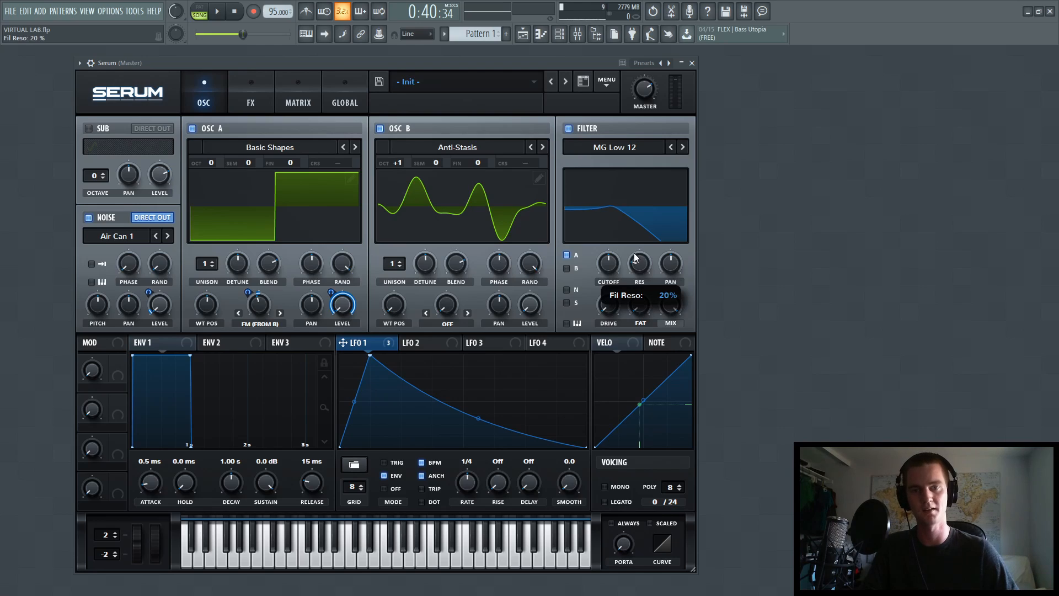
pyautogui.moveTo(604, 264); pyautogui.dragTo(581, 315)
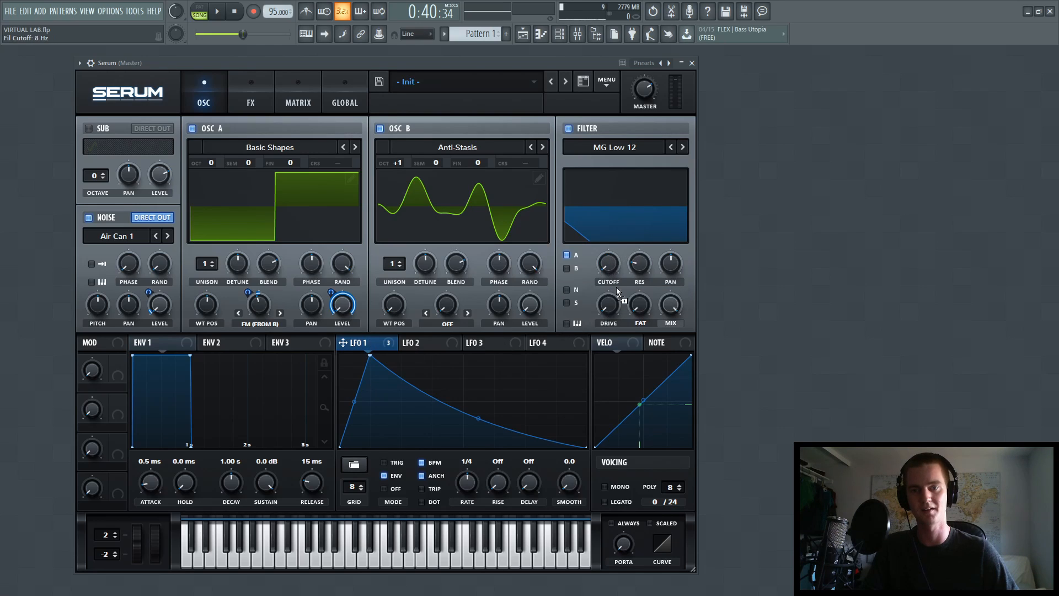
pyautogui.moveTo(597, 251); pyautogui.dragTo(599, 274)
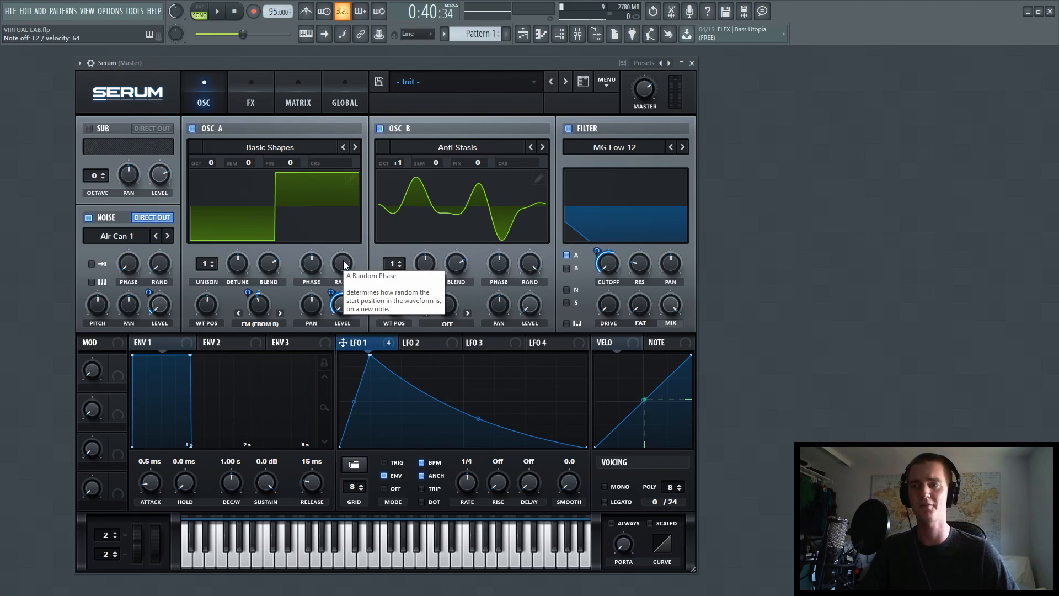
# Set the random phase of oscillators A and B to 0%.
pyautogui.moveTo(346, 263); pyautogui.dragTo(330, 375)
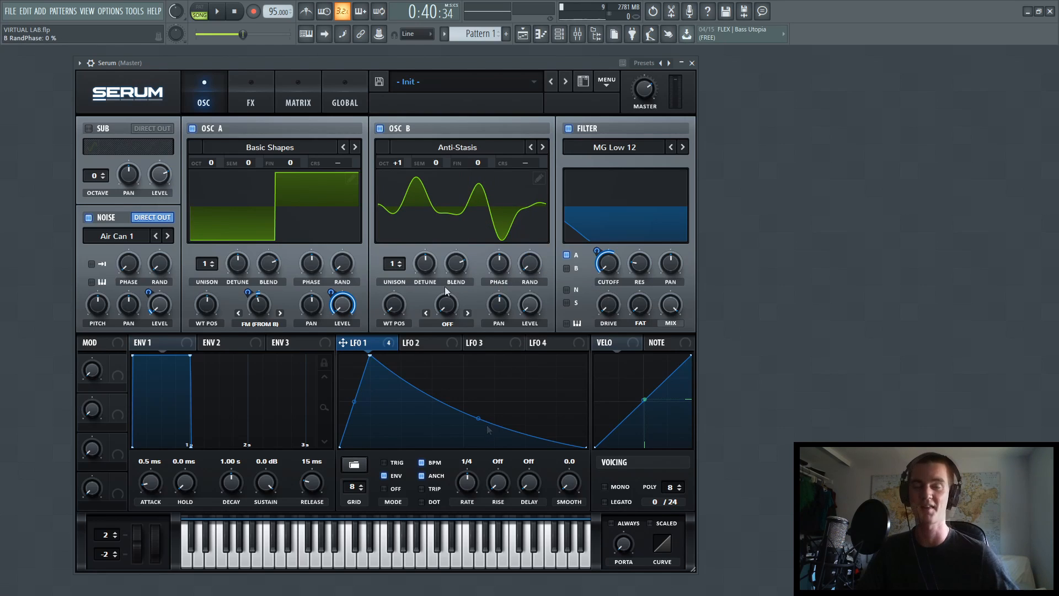
# Enable the Hyper/Dimension effect with unison 7 and Retrig on, lower the Hyper mix to zero, and modulate it with LFO 1.
pyautogui.click(253, 103)
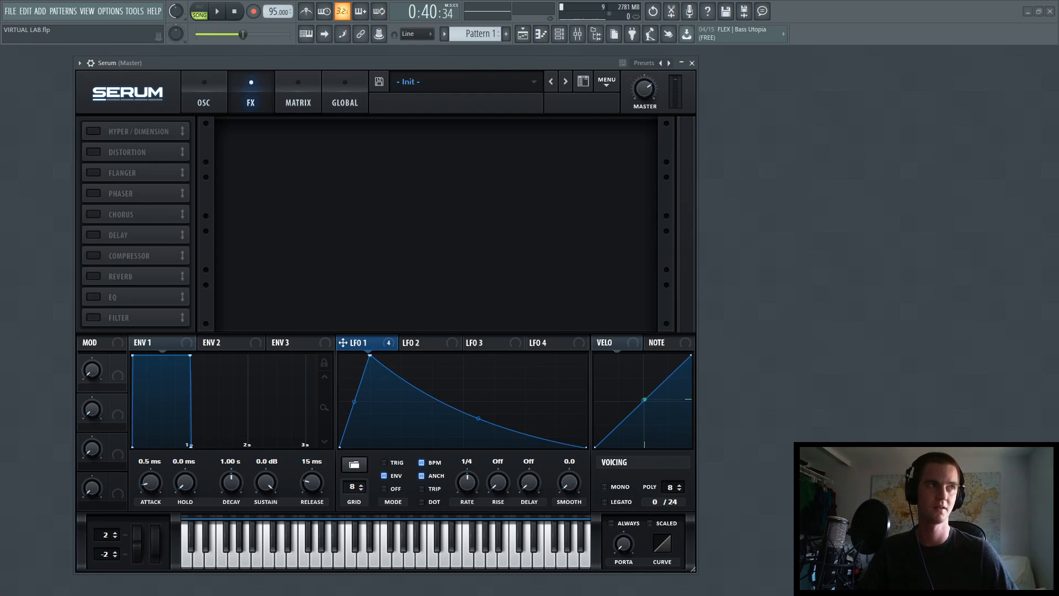
pyautogui.click(93, 132)
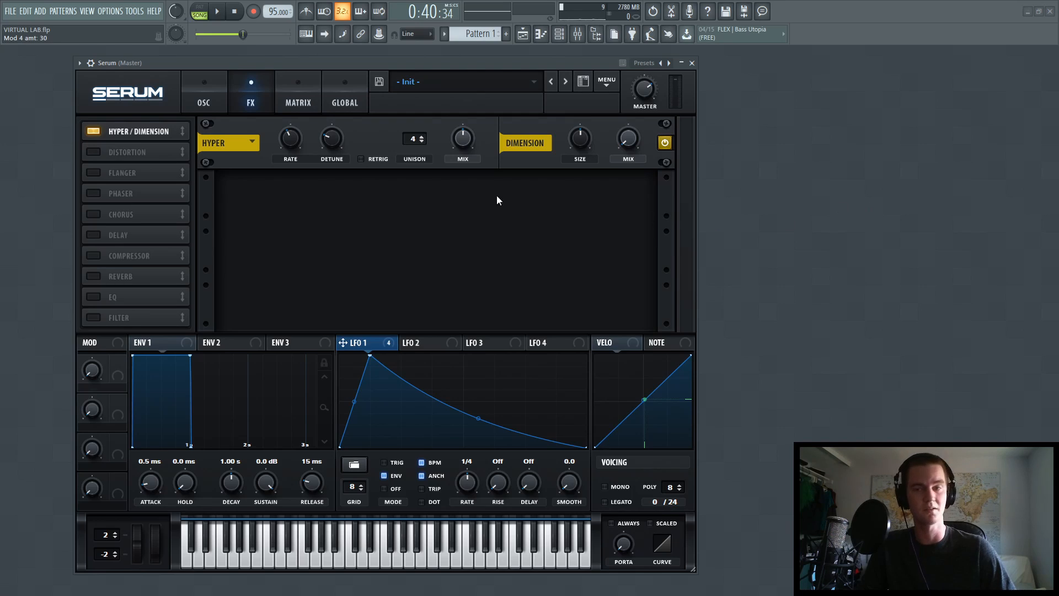
pyautogui.click(421, 136)
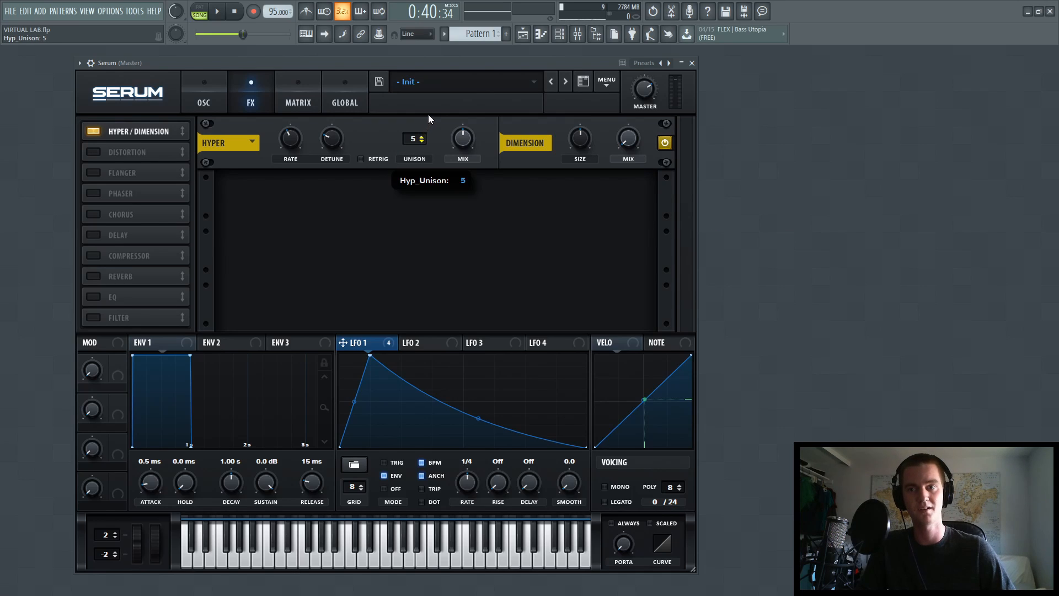
pyautogui.click(361, 159)
pyautogui.moveTo(463, 138); pyautogui.dragTo(441, 237)
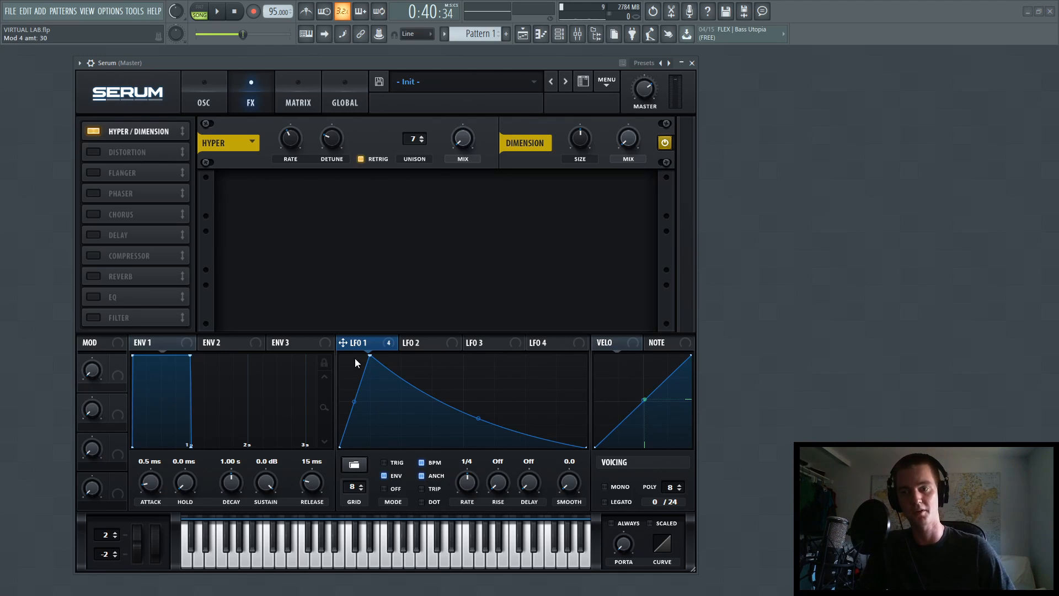
pyautogui.moveTo(357, 343); pyautogui.dragTo(379, 316)
pyautogui.moveTo(459, 142); pyautogui.dragTo(459, 143)
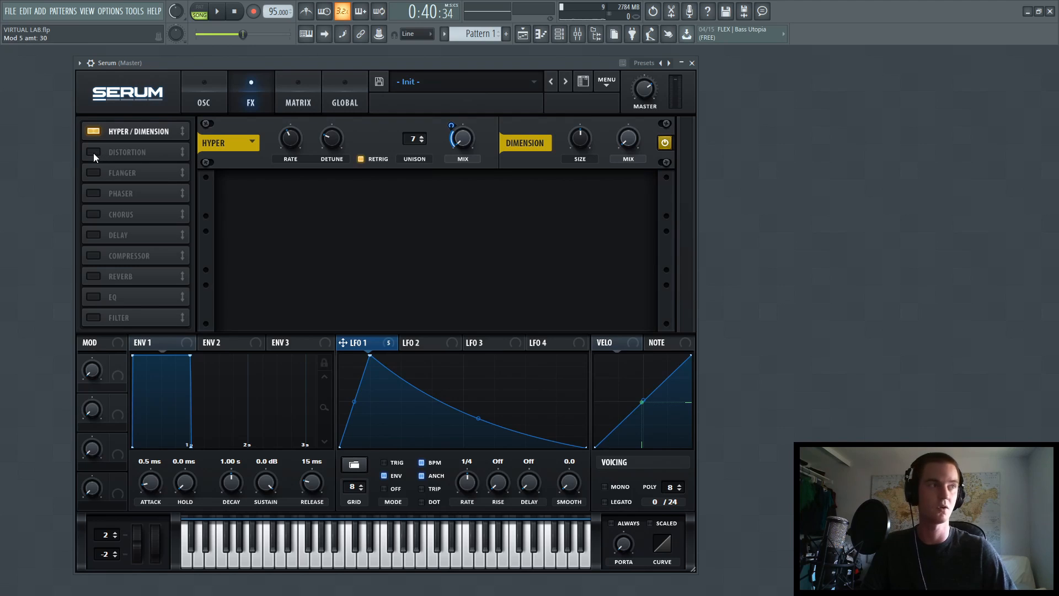
# Enable a multiband compressor placed directly after Hyper/Dimension in the effects chain, with its gain set to 5.
pyautogui.click(94, 256)
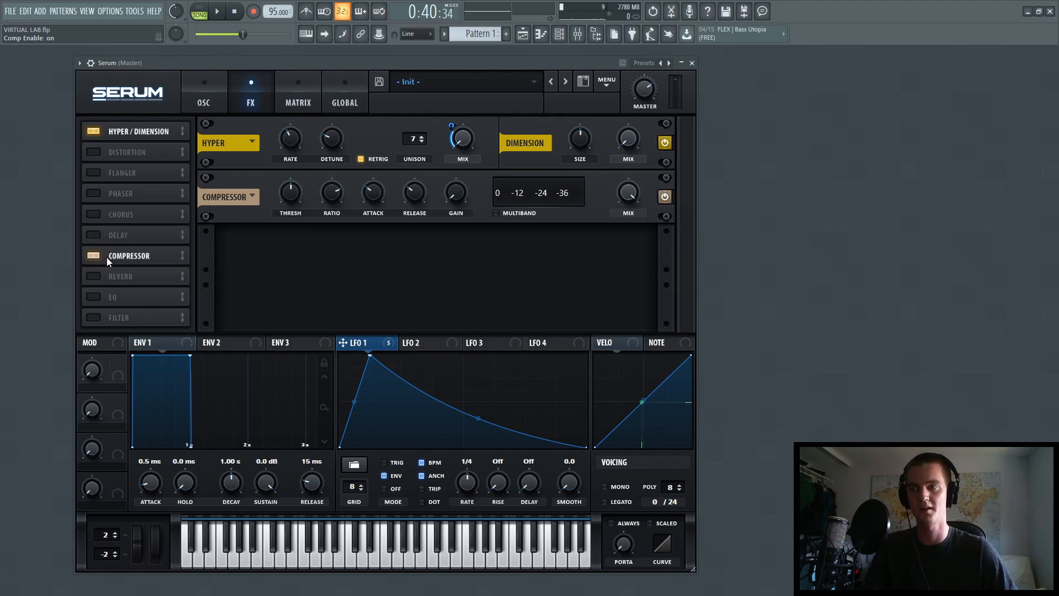
pyautogui.moveTo(107, 257); pyautogui.dragTo(154, 150)
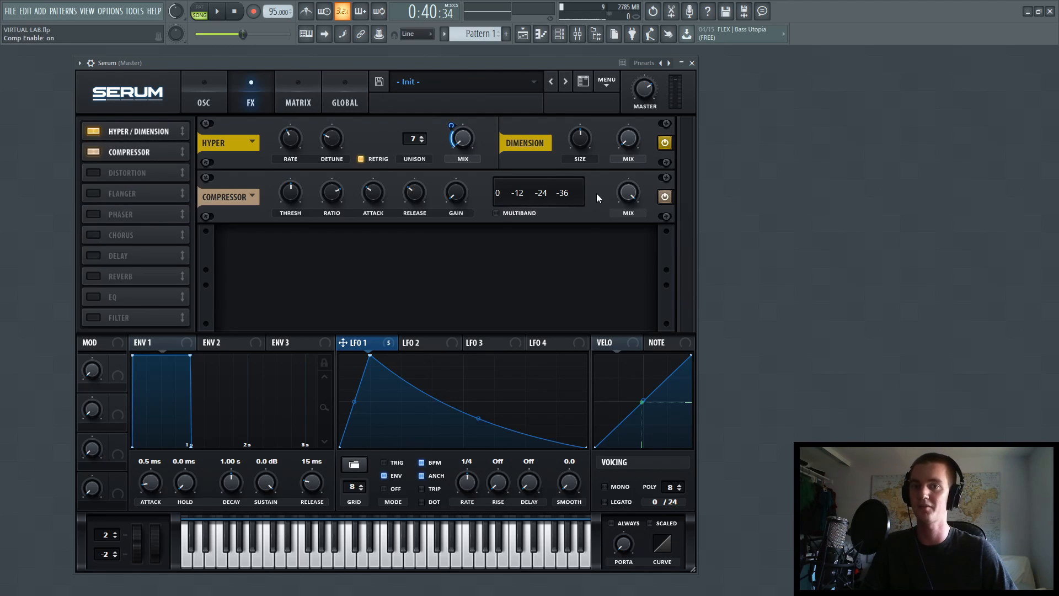
pyautogui.click(496, 213)
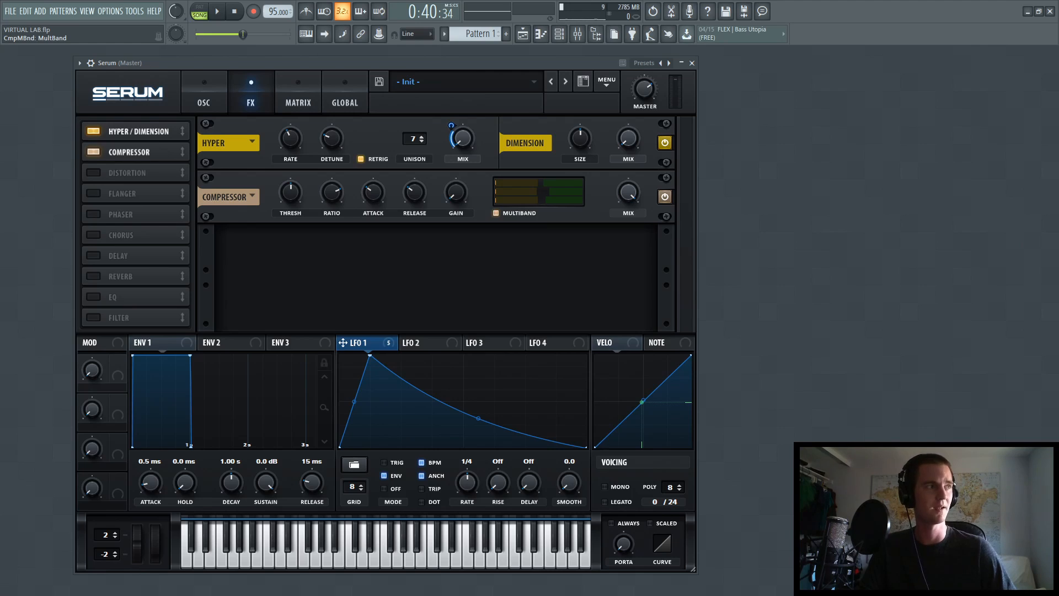
pyautogui.doubleClick(459, 193)
pyautogui.write('5')
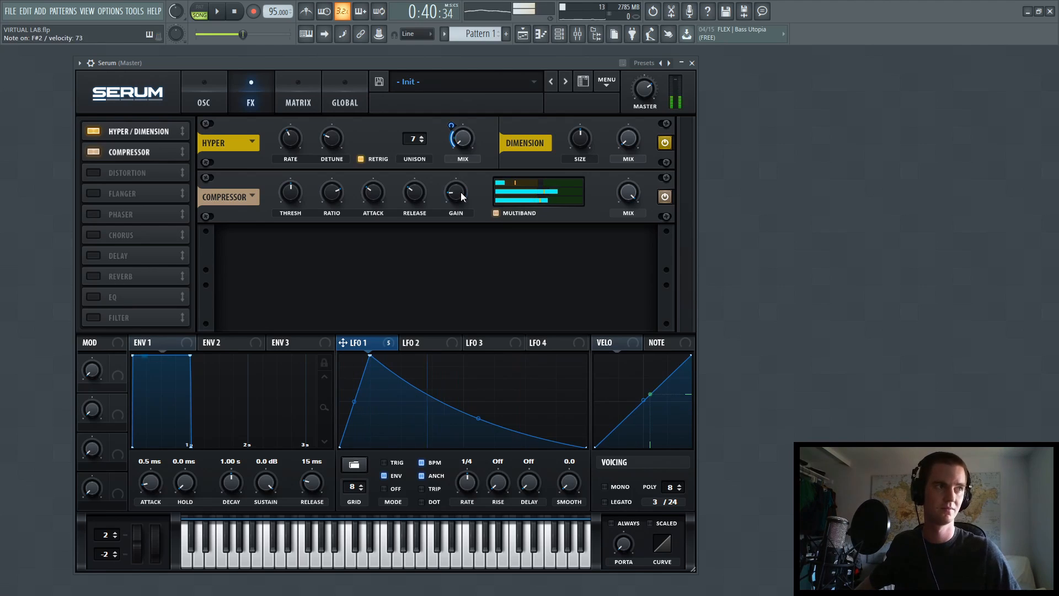
# Enable the Tube distortion after the compressor and raise its drive to about the middle of its range.
pyautogui.click(93, 174)
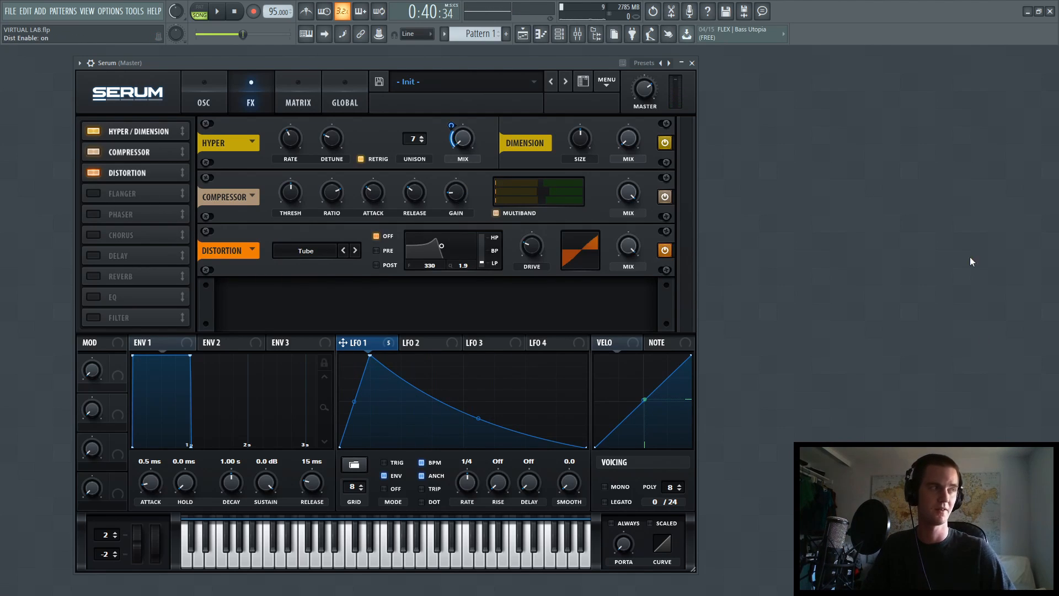
pyautogui.moveTo(533, 247); pyautogui.dragTo(538, 226)
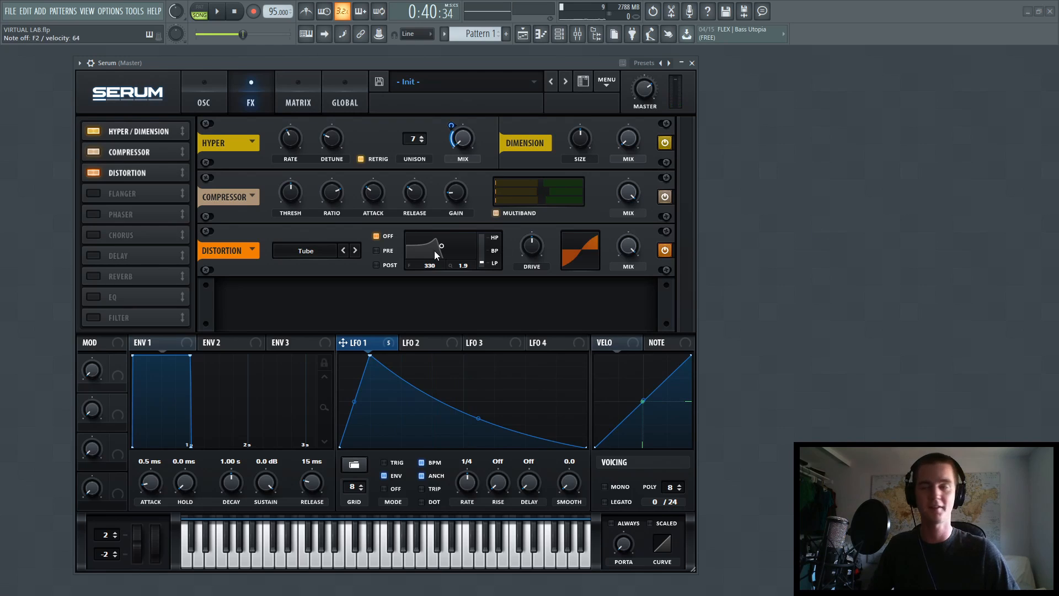
# Enable the Flanger after the distortion, lower its rate to zero and set its depth to about 68%.
pyautogui.click(94, 194)
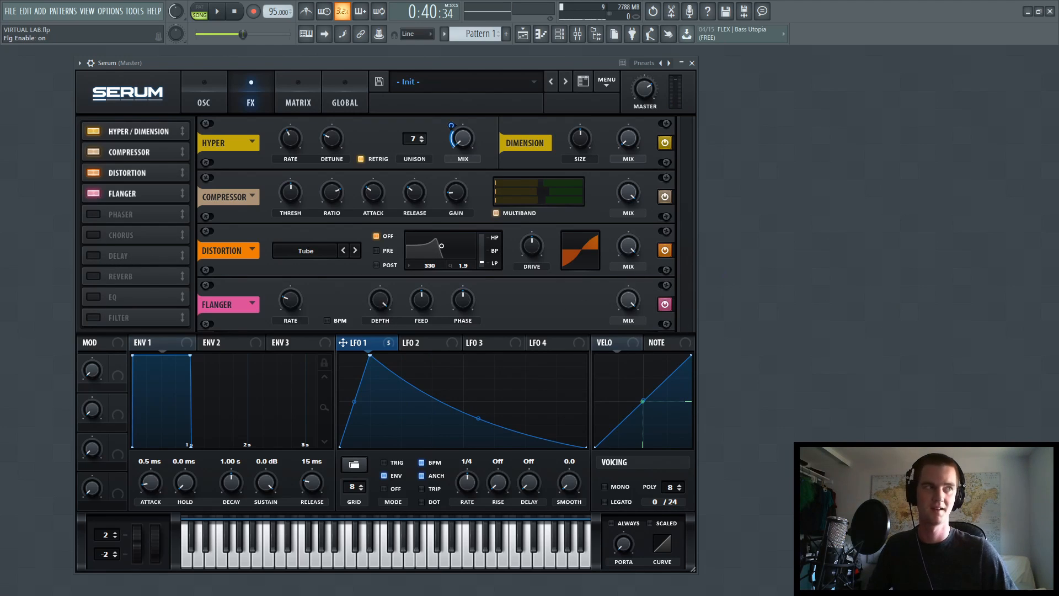
pyautogui.moveTo(291, 300); pyautogui.dragTo(284, 372)
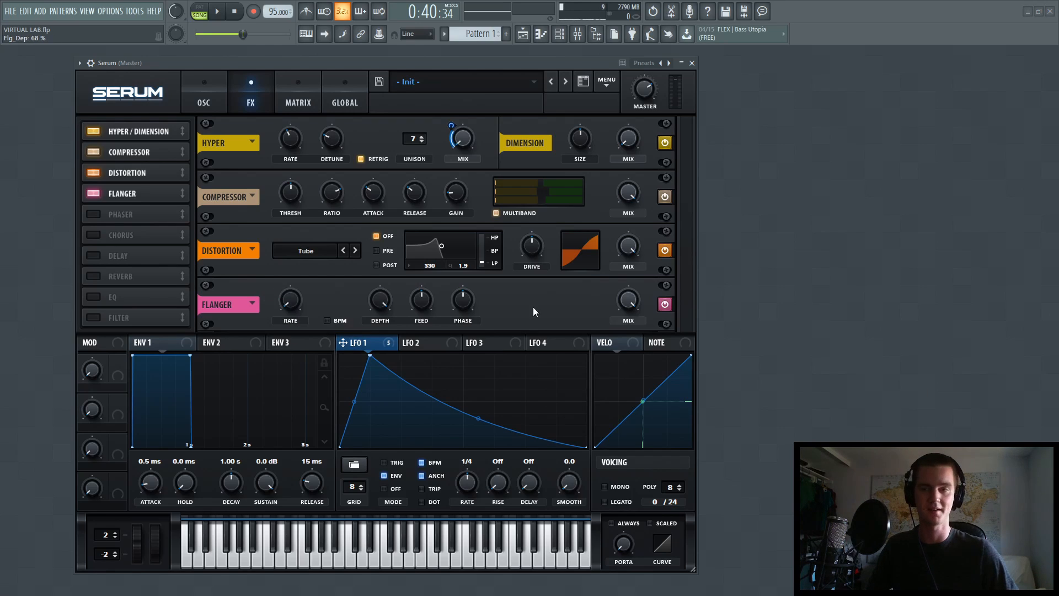
pyautogui.moveTo(375, 301); pyautogui.dragTo(369, 319)
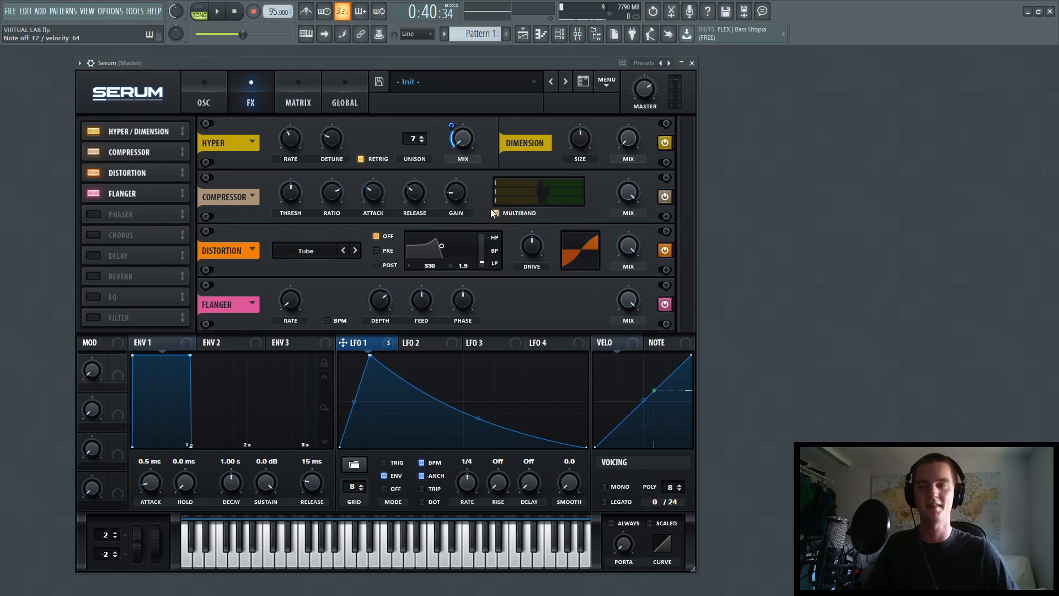
# Enable the MG Low 6 filter directly after the Flanger, lower its cutoff to minimum, modulate it with LFO 1, and set resonance to 15%.
pyautogui.click(92, 317)
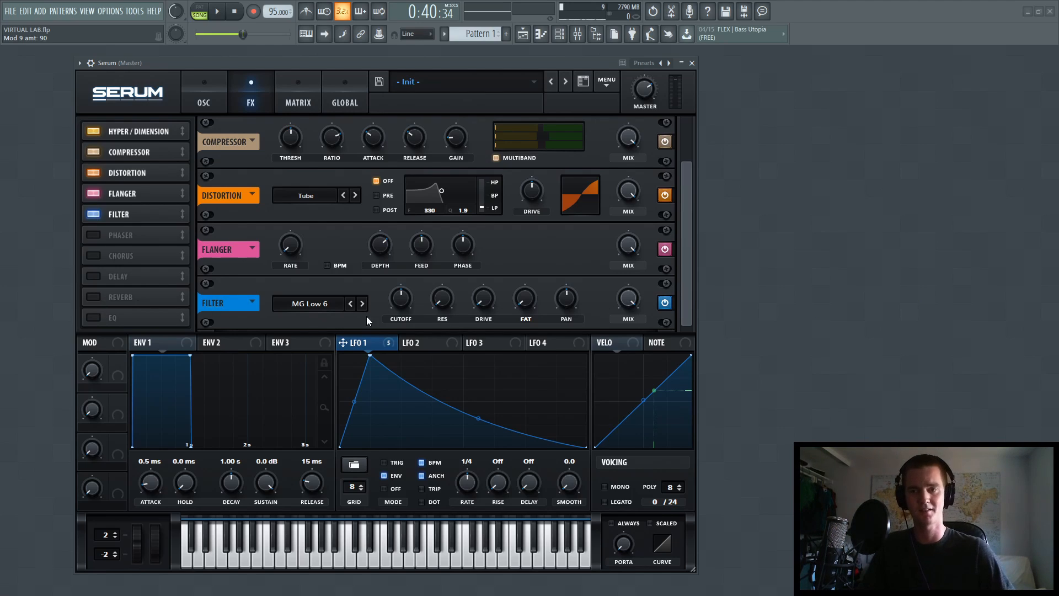
pyautogui.moveTo(342, 343); pyautogui.dragTo(402, 318)
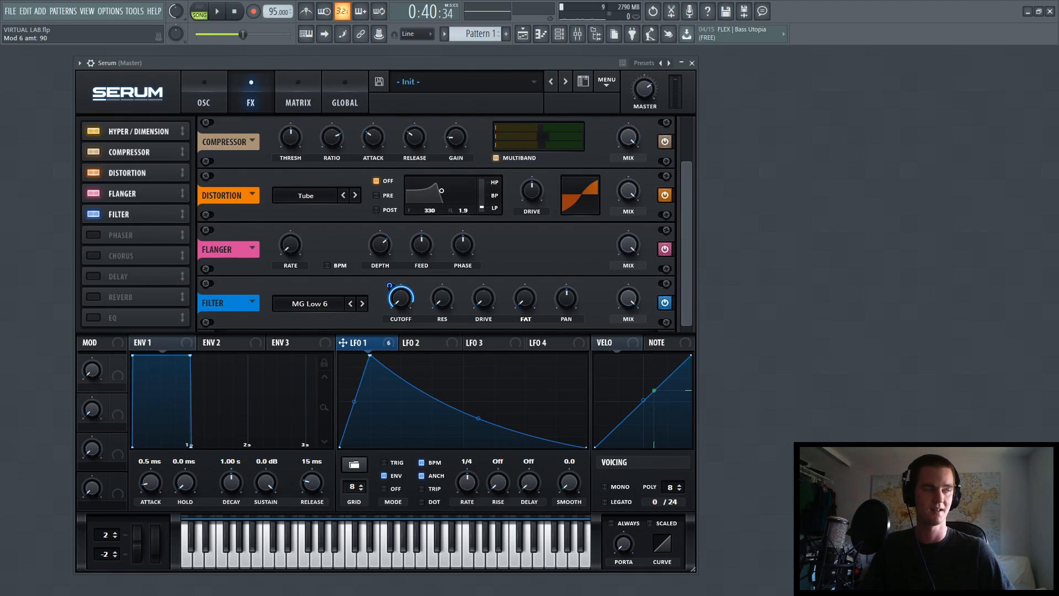
pyautogui.scroll(-2, 447, 300)
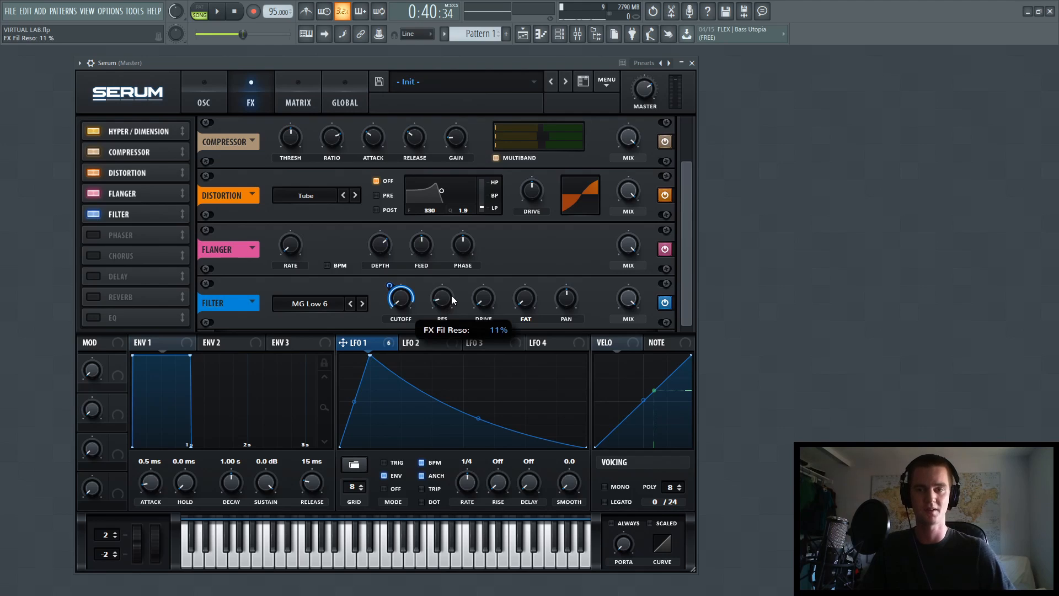
pyautogui.moveTo(452, 292); pyautogui.dragTo(451, 290)
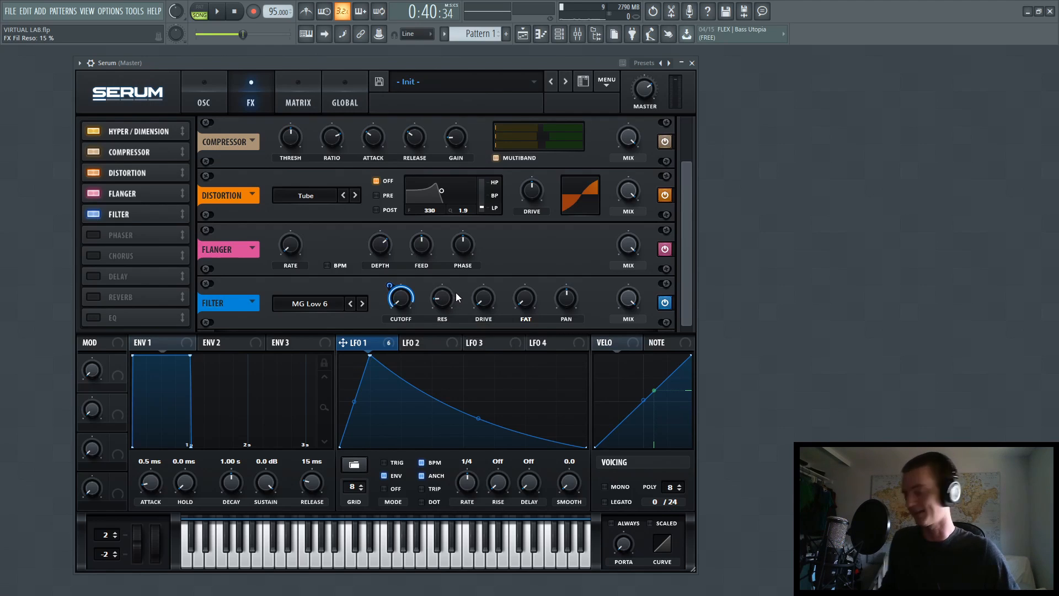